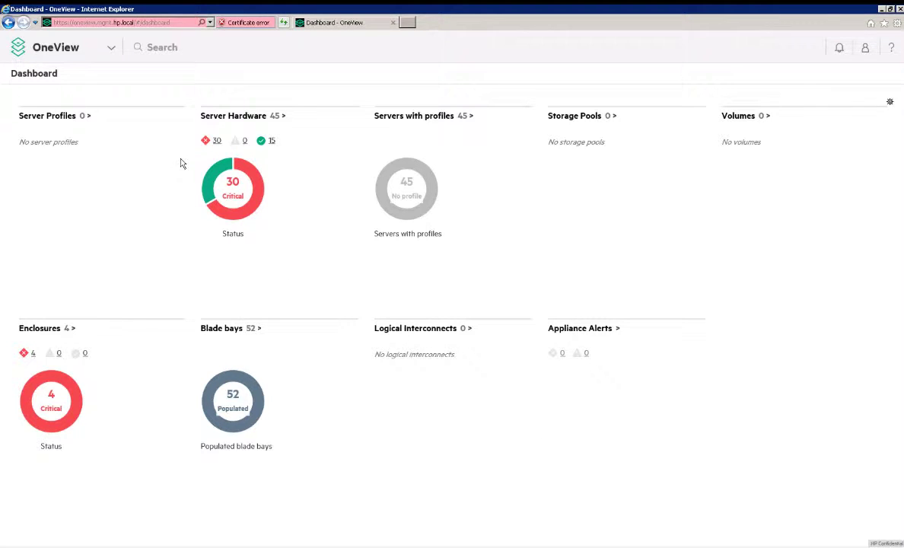
Navigate from the dashboard to the empty Storage Systems page through the main menu.
{"action": "left_click", "coordinate": [113, 50]}
{"action": "left_click", "coordinate": [113, 50]}
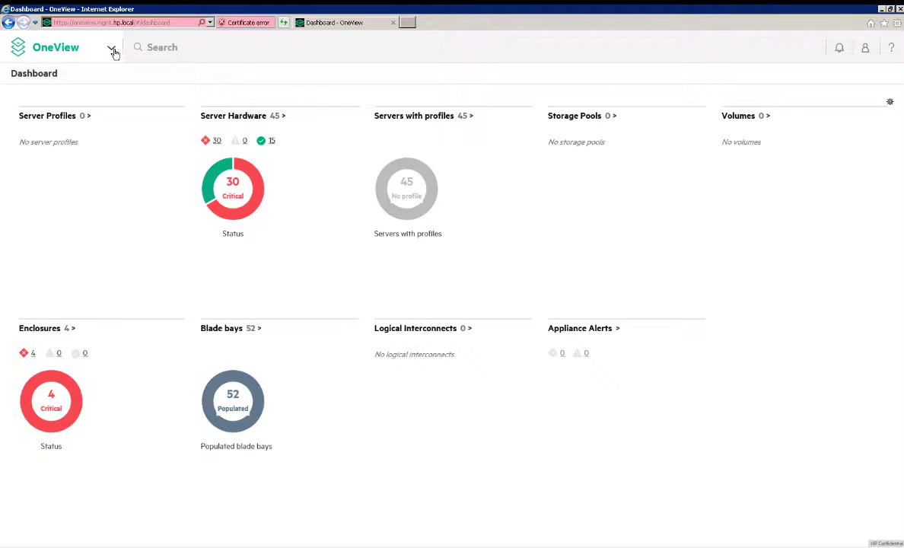
{"action": "left_click", "coordinate": [112, 50]}
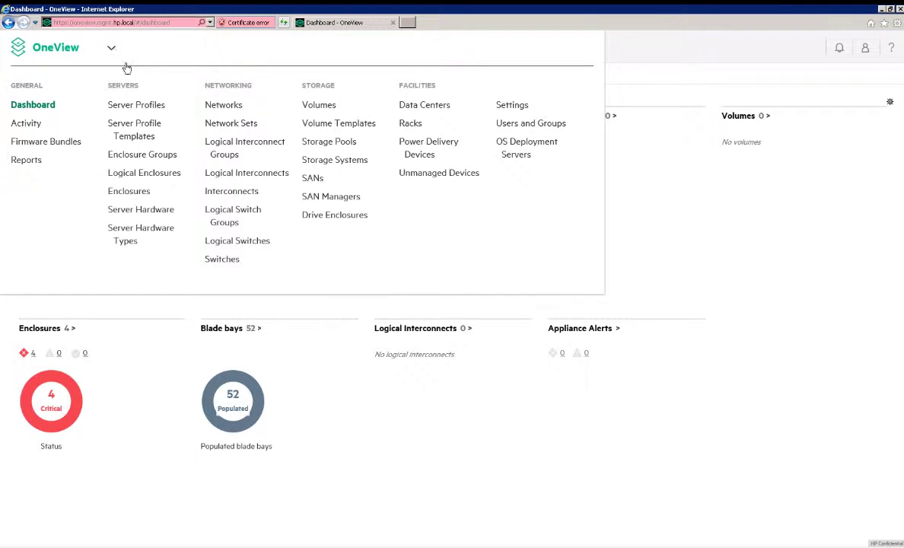
{"action": "left_click", "coordinate": [325, 162]}
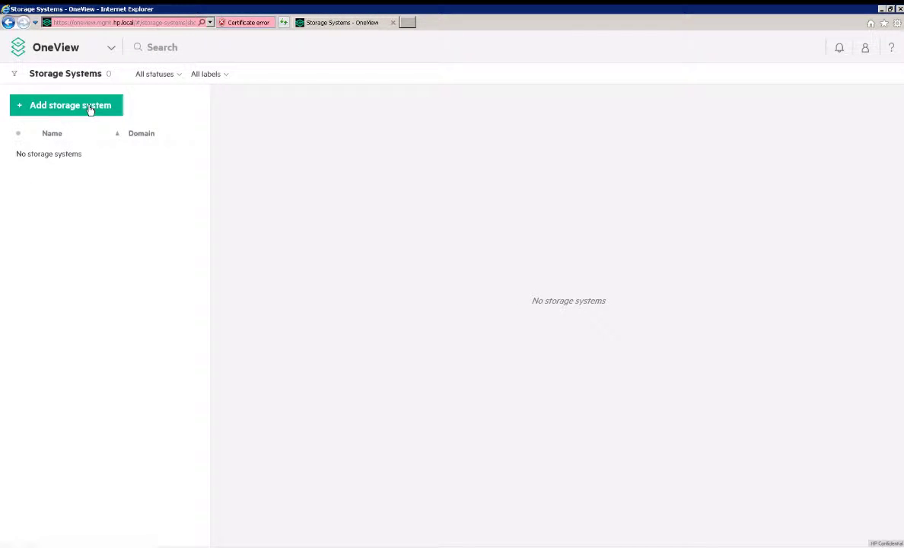
Connect a new storage system at 172.18.11.11 using the storage user name and password.
{"action": "left_click", "coordinate": [90, 109]}
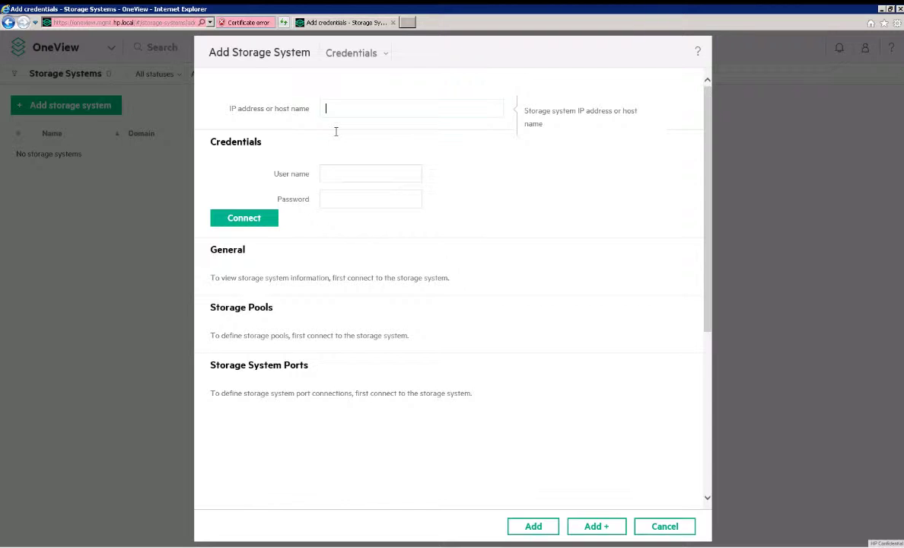
{"action": "type", "text": "172.18.11.11"}
{"action": "left_click", "coordinate": [349, 172]}
{"action": "type", "text": "dcs"}
{"action": "left_click", "coordinate": [356, 202]}
{"action": "type", "text": "•"}
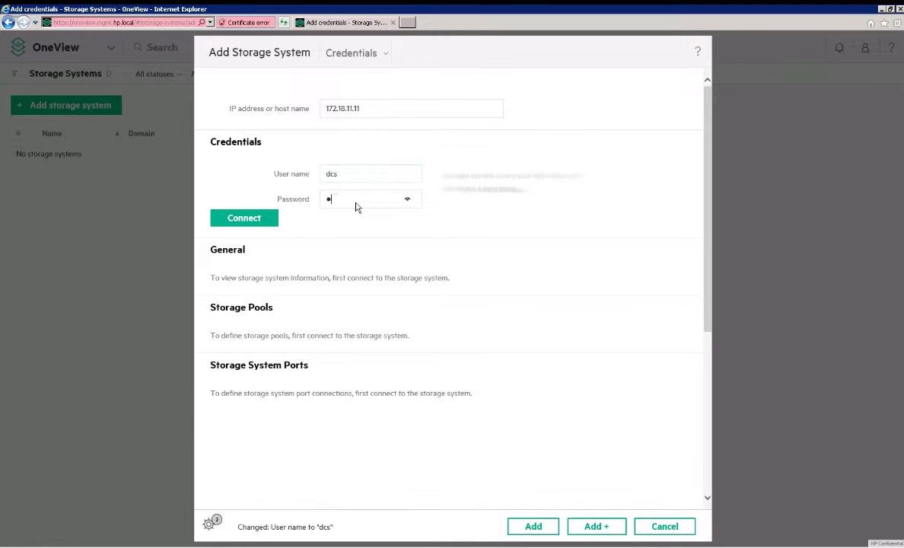
{"action": "type", "text": "••"}
{"action": "left_click", "coordinate": [259, 218]}
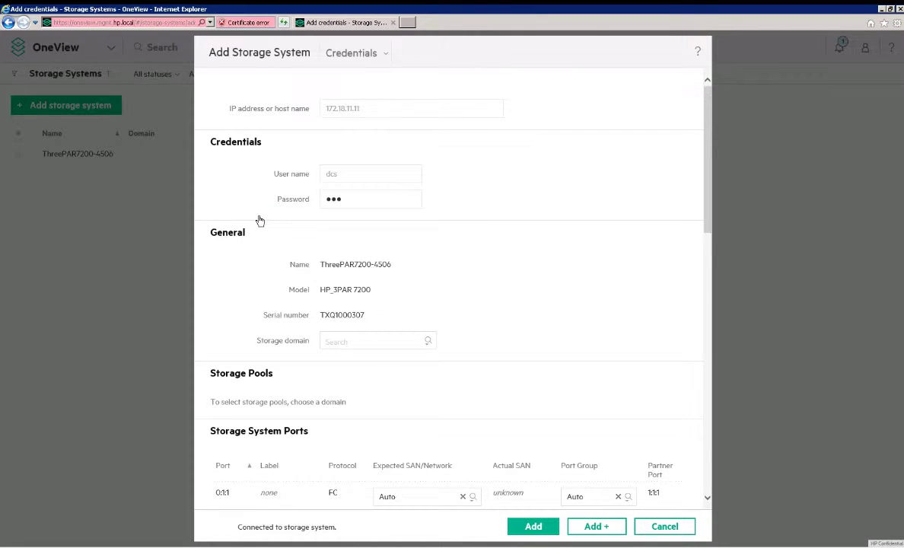
Assign the storage system to TestDomain and include storage pools FST_CPG1 and FST_CPG2.
{"action": "left_click", "coordinate": [429, 342]}
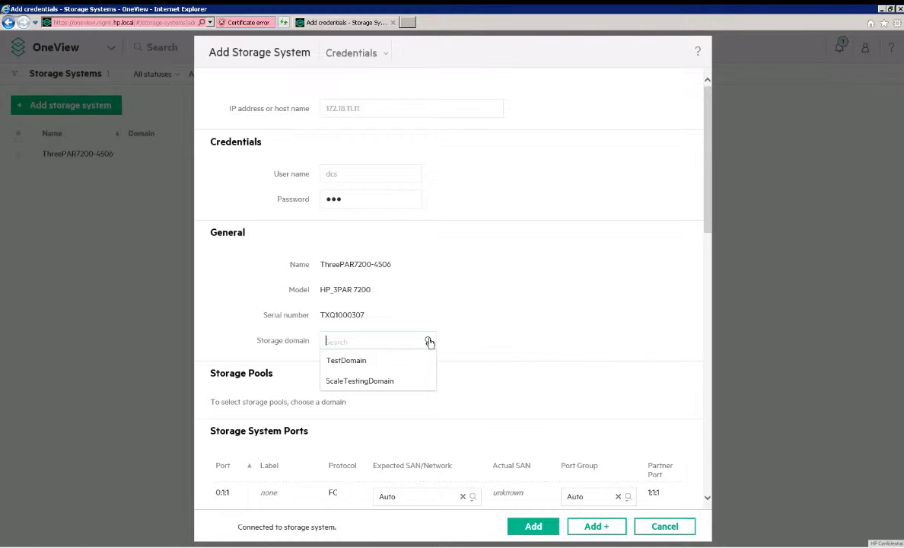
{"action": "left_click", "coordinate": [400, 362]}
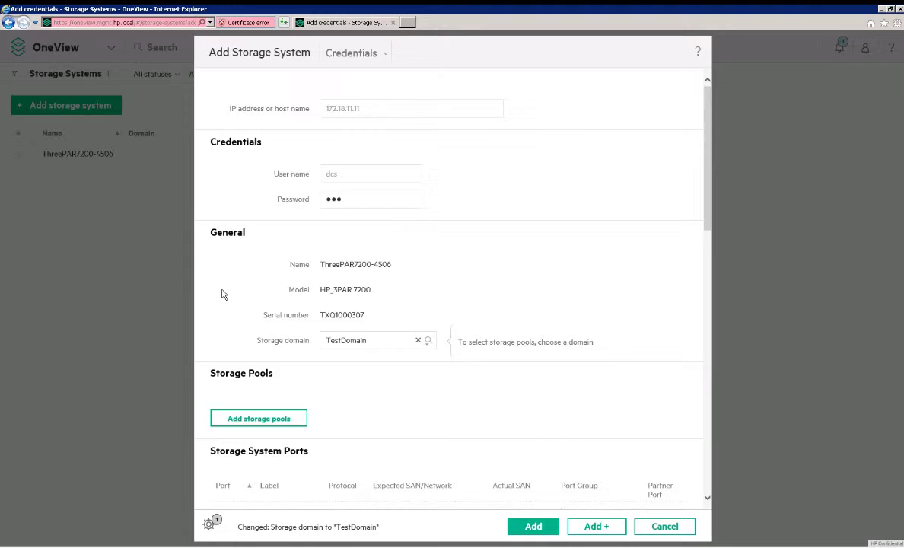
{"action": "scroll", "coordinate": [223, 294], "scroll_direction": "down", "scroll_amount": 5}
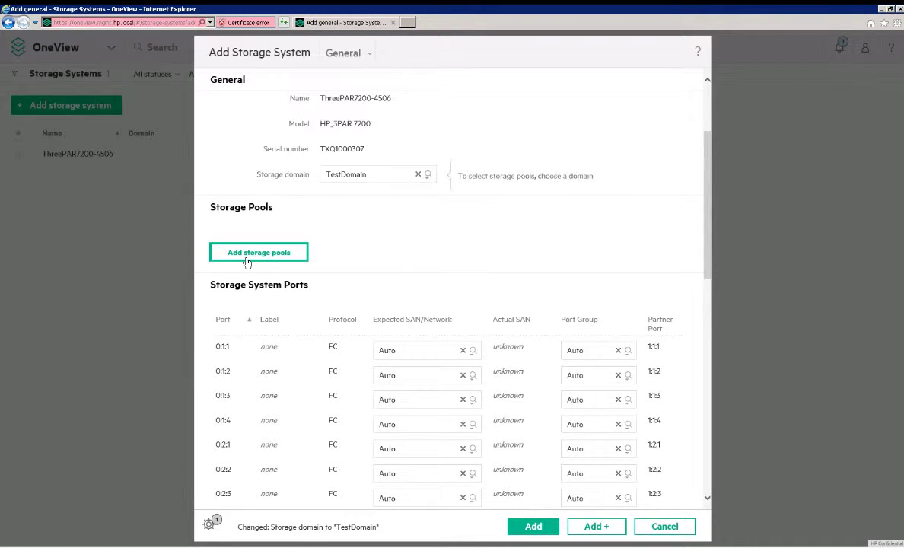
{"action": "left_click", "coordinate": [246, 262]}
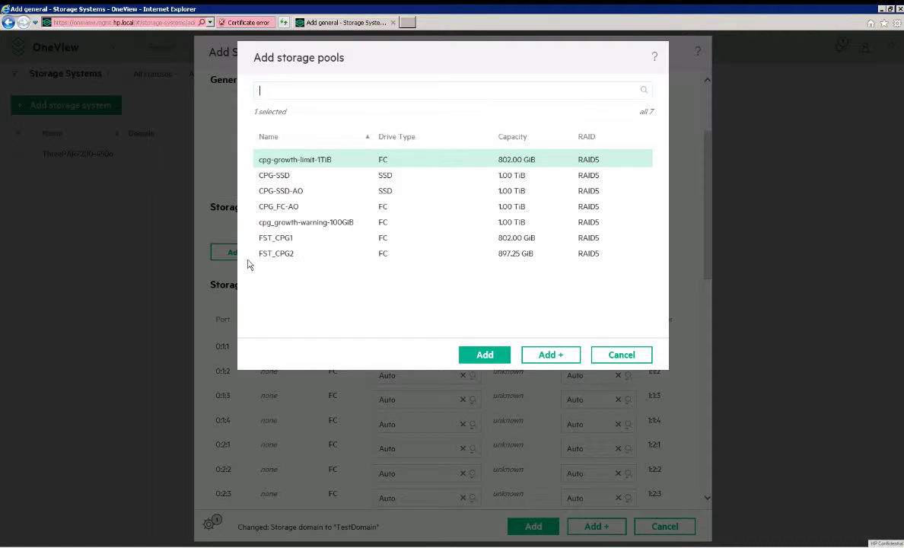
{"action": "left_click", "coordinate": [286, 251]}
{"action": "left_click", "coordinate": [287, 237], "text": "ctrl"}
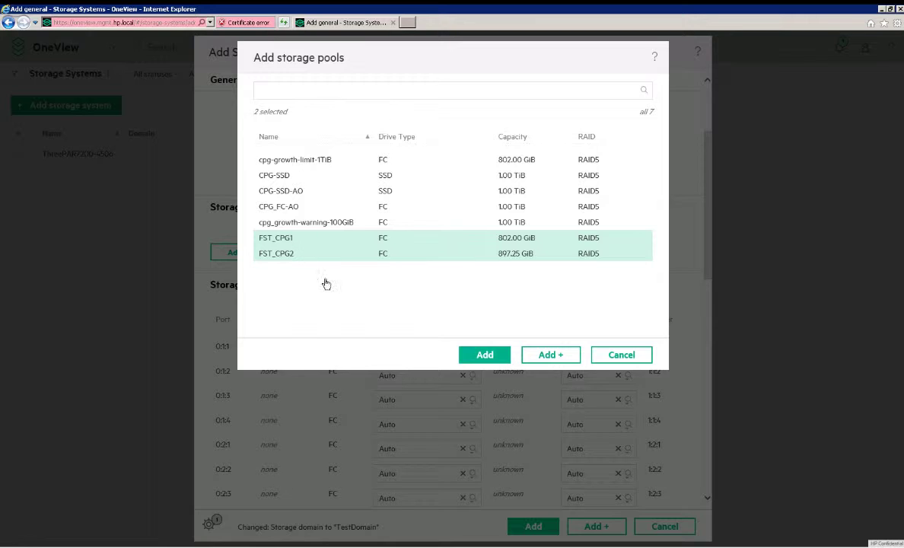
{"action": "left_click", "coordinate": [483, 355]}
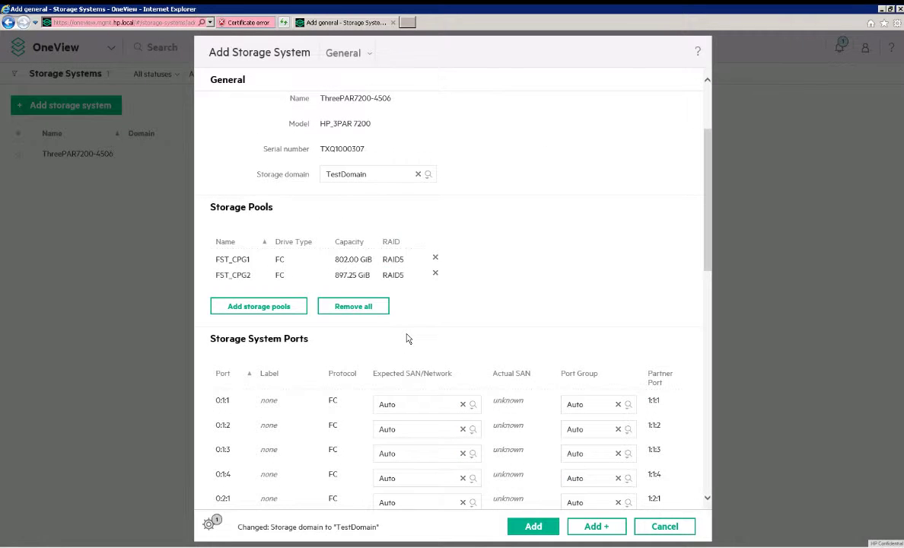
Review the ports and add ThreePAR7200-4506 to OneView.
{"action": "scroll", "coordinate": [407, 337], "scroll_direction": "down", "scroll_amount": 5}
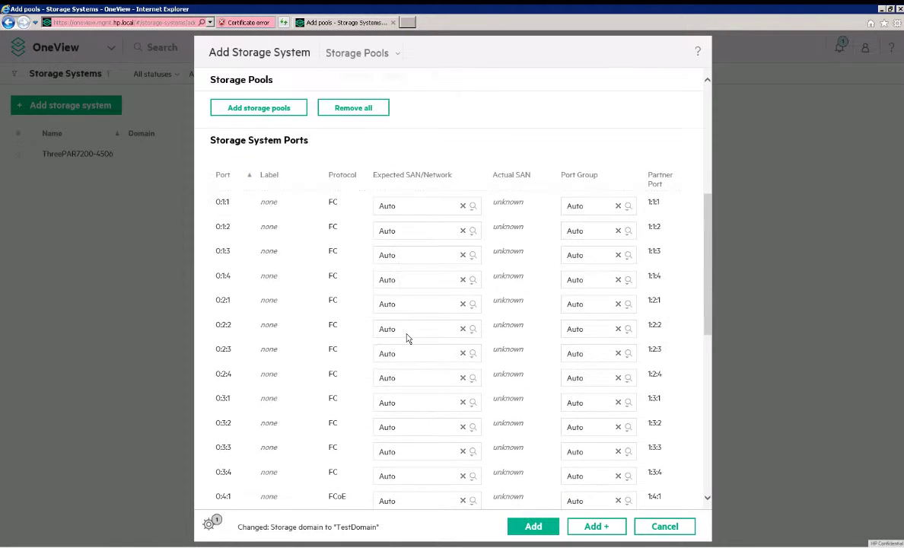
{"action": "scroll", "coordinate": [407, 335], "scroll_direction": "down", "scroll_amount": 2}
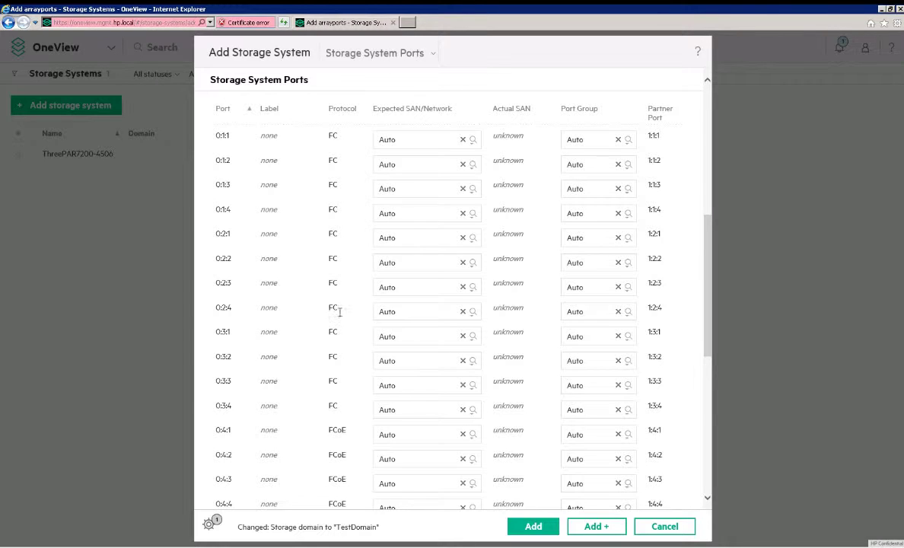
{"action": "left_click", "coordinate": [537, 527]}
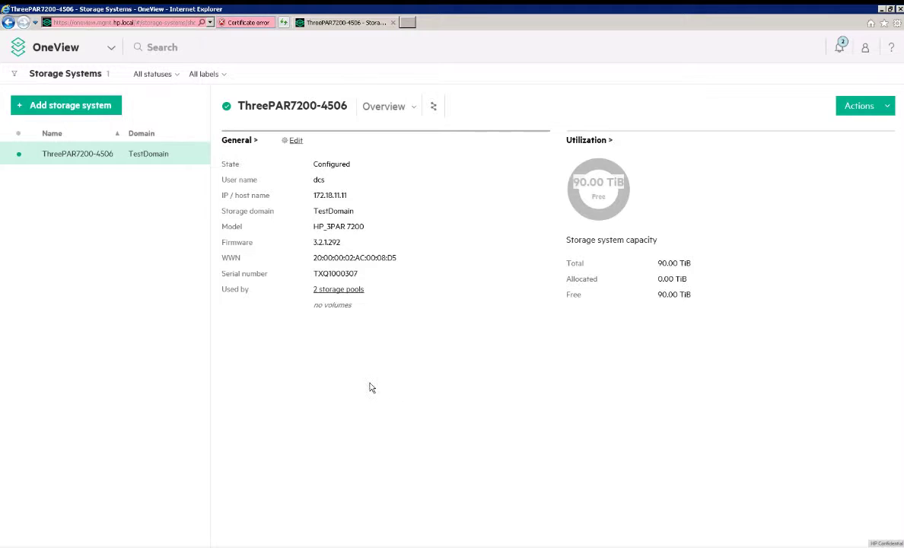
Check FST_CPG1 and FST_CPG2 on the Storage Pools page (1024.00 GiB total, 222.00 GiB allocated).
{"action": "left_click", "coordinate": [112, 50]}
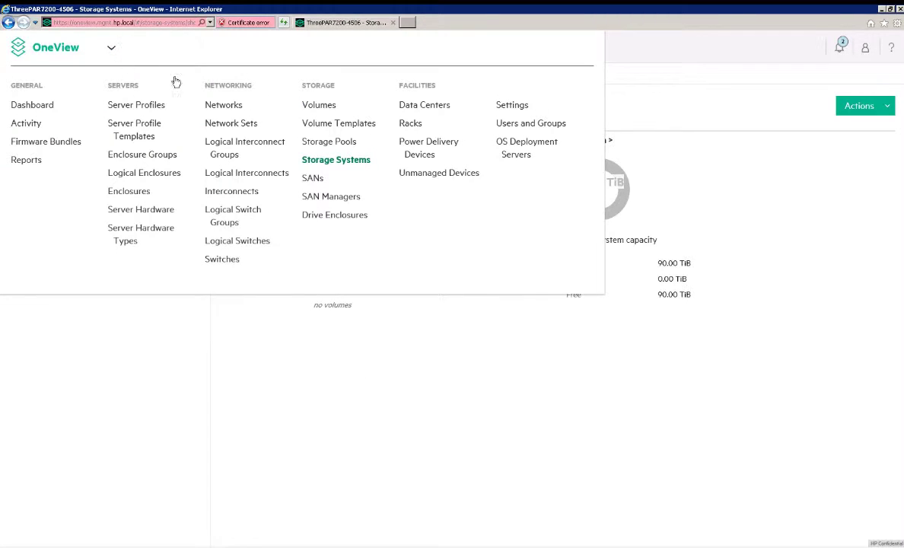
{"action": "left_click", "coordinate": [343, 147]}
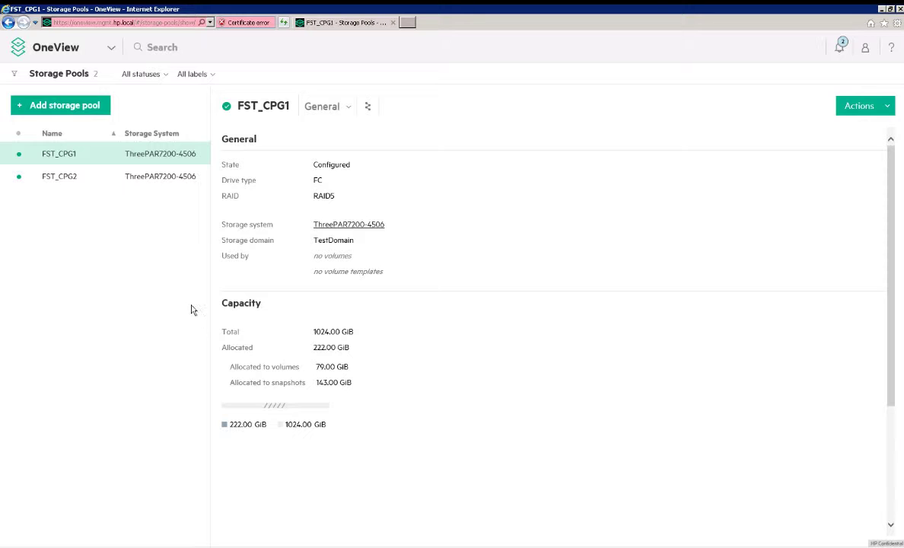
{"action": "left_click", "coordinate": [112, 51]}
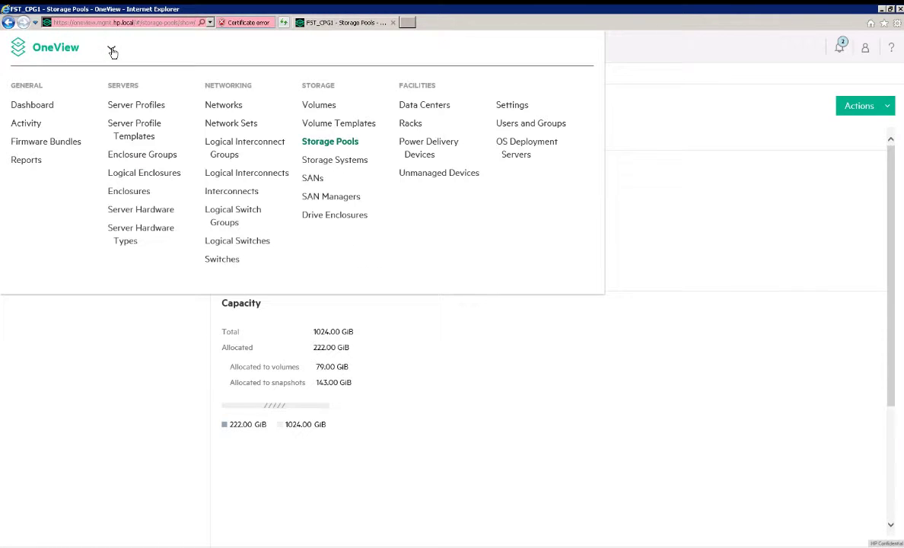
Create volume template 'Demo Template' on pool FST_CPG1 with FST_CPG2 snapshots, 10 GiB.
{"action": "left_click", "coordinate": [336, 126]}
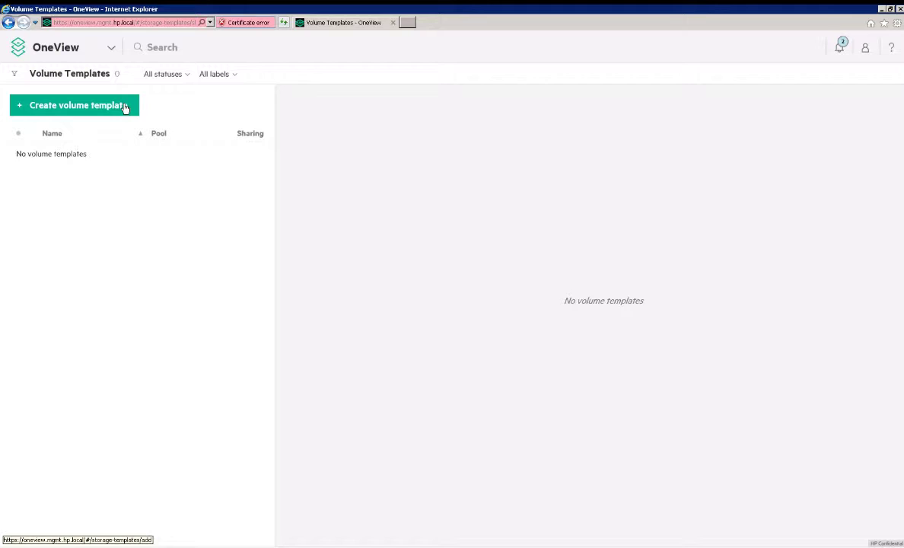
{"action": "left_click", "coordinate": [124, 107]}
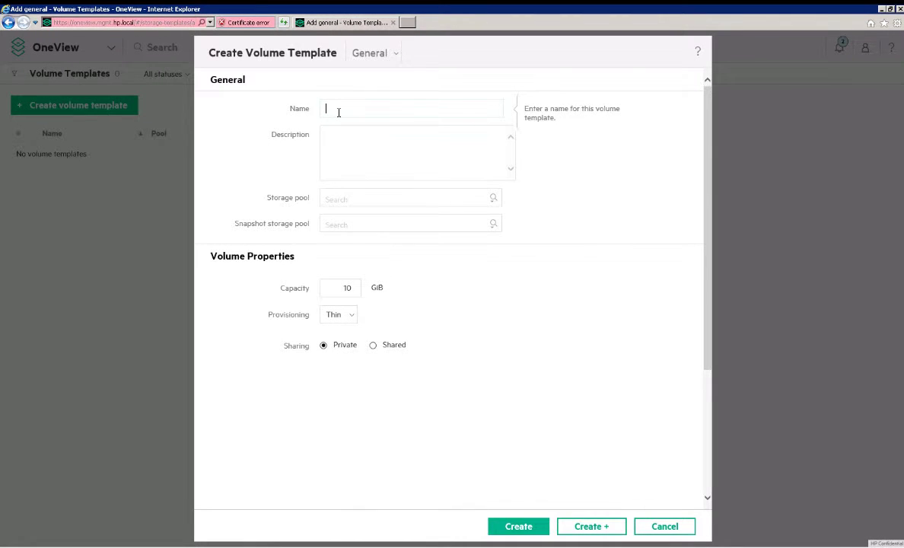
{"action": "type", "text": "Demo Template"}
{"action": "left_click", "coordinate": [491, 199]}
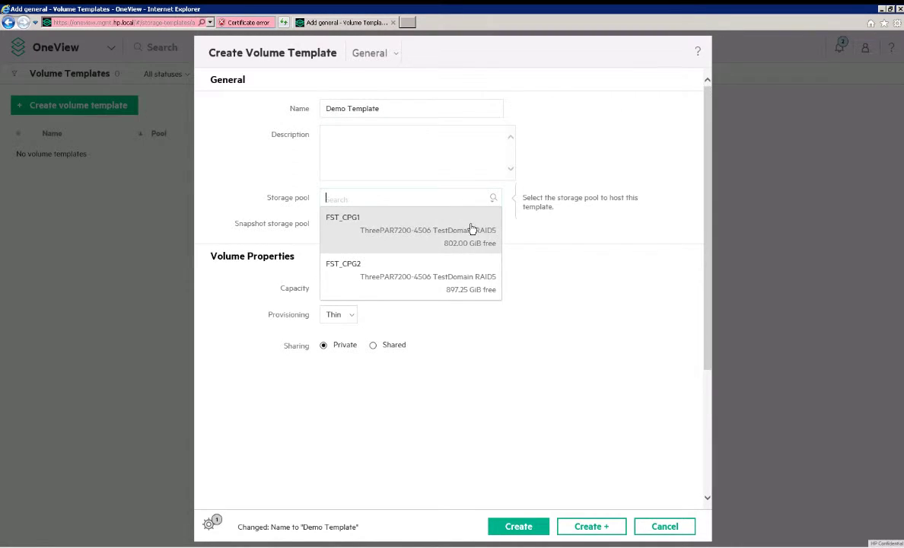
{"action": "left_click", "coordinate": [470, 227]}
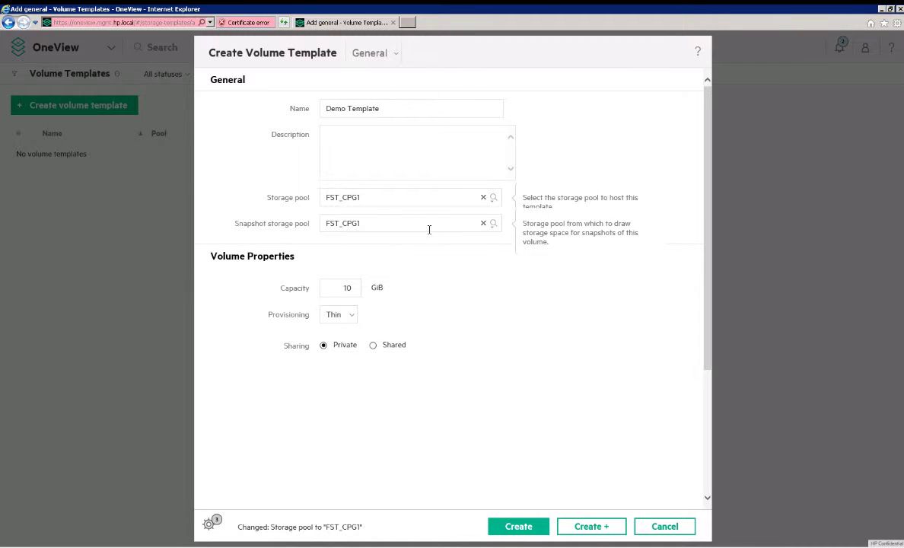
{"action": "left_click", "coordinate": [492, 228]}
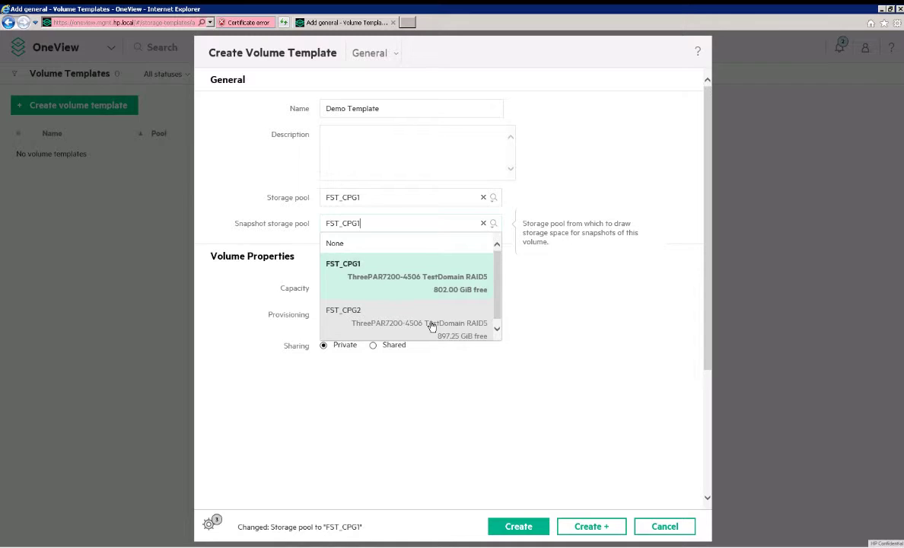
{"action": "left_click", "coordinate": [402, 312]}
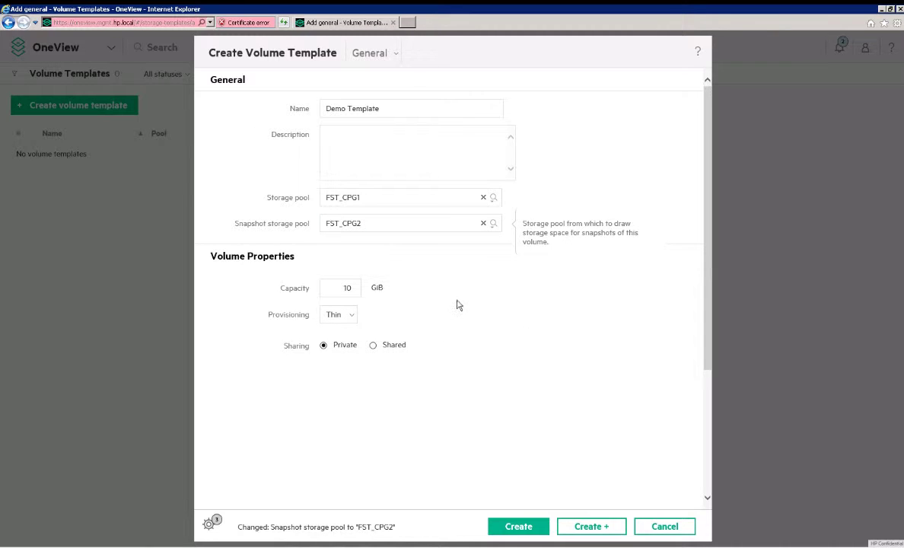
{"action": "double_click", "coordinate": [349, 291]}
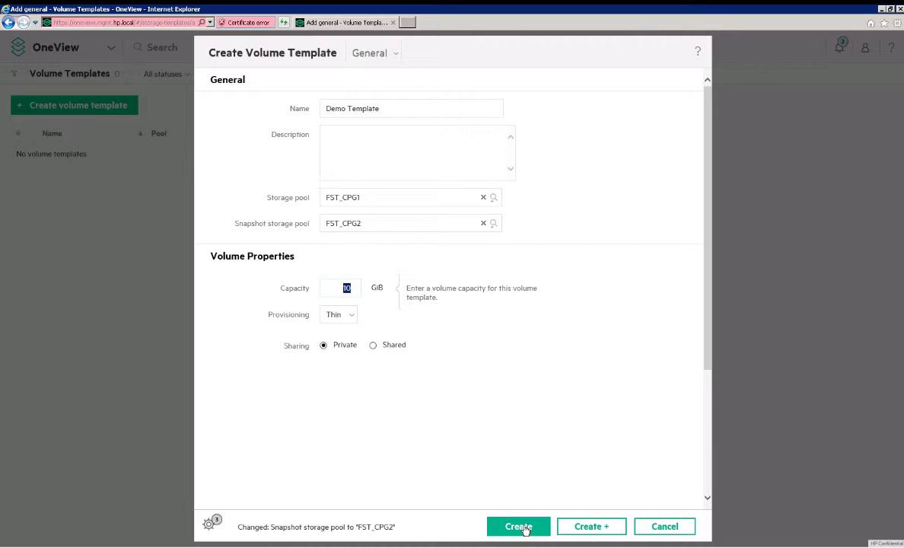
{"action": "left_click", "coordinate": [521, 526]}
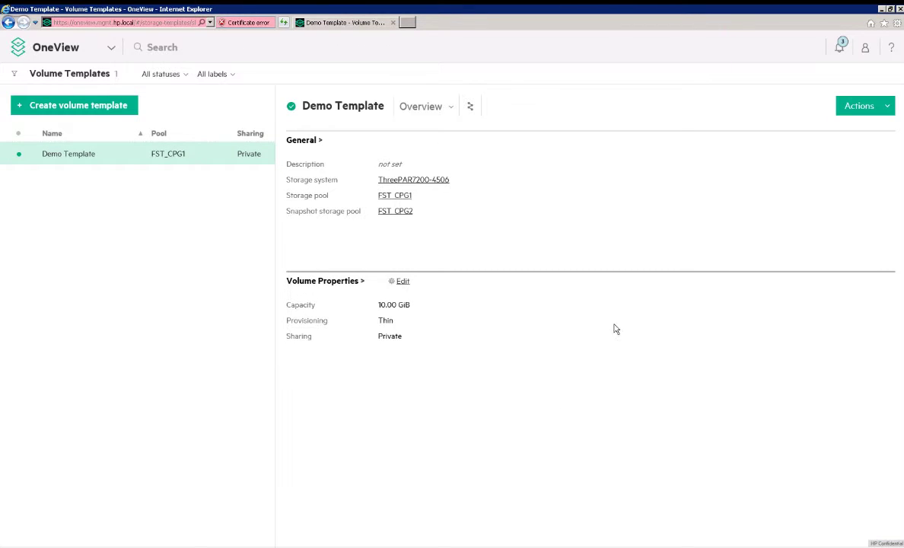
On the Volumes page, start a new volume based on Demo Template.
{"action": "left_click", "coordinate": [111, 48]}
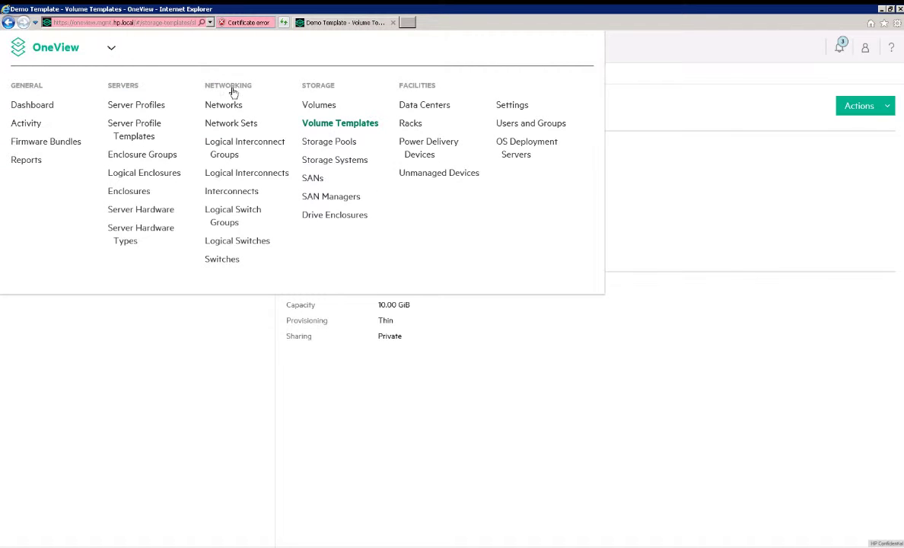
{"action": "left_click", "coordinate": [318, 105]}
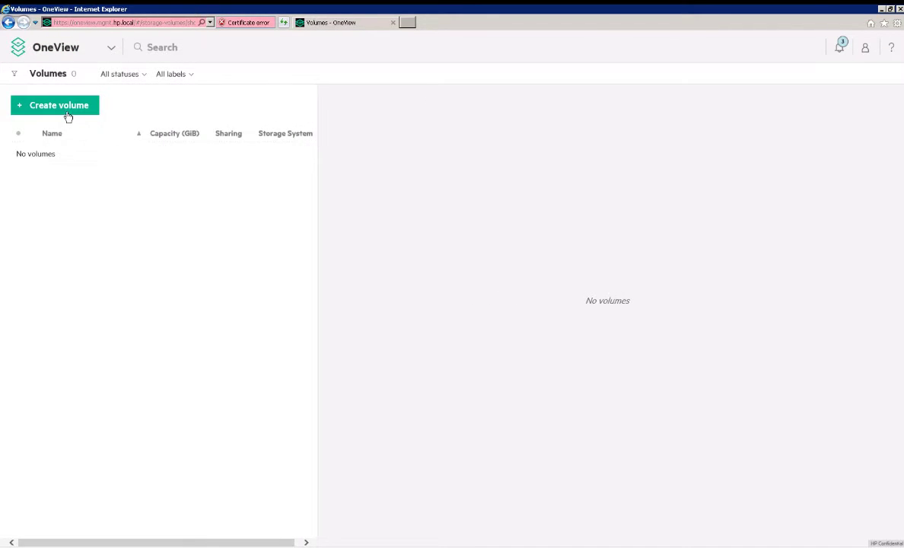
{"action": "left_click", "coordinate": [67, 112]}
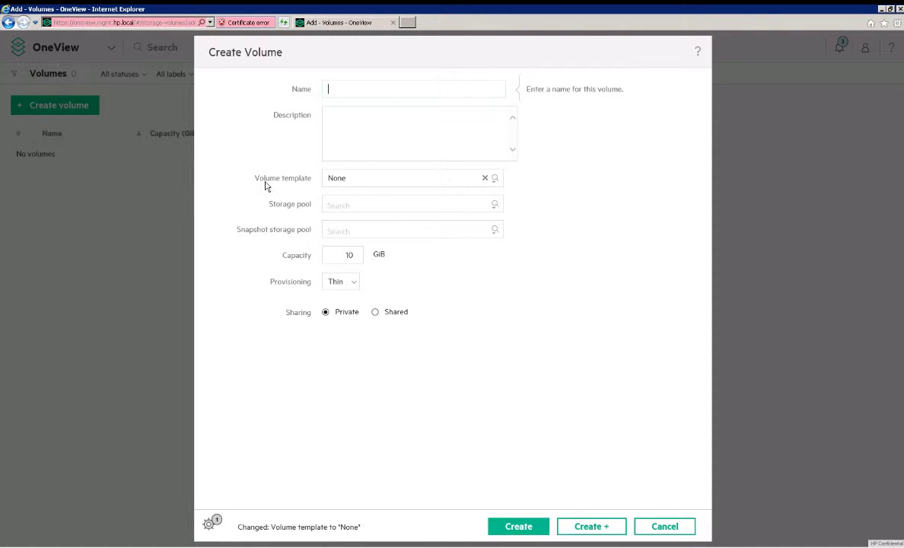
{"action": "left_click", "coordinate": [495, 178]}
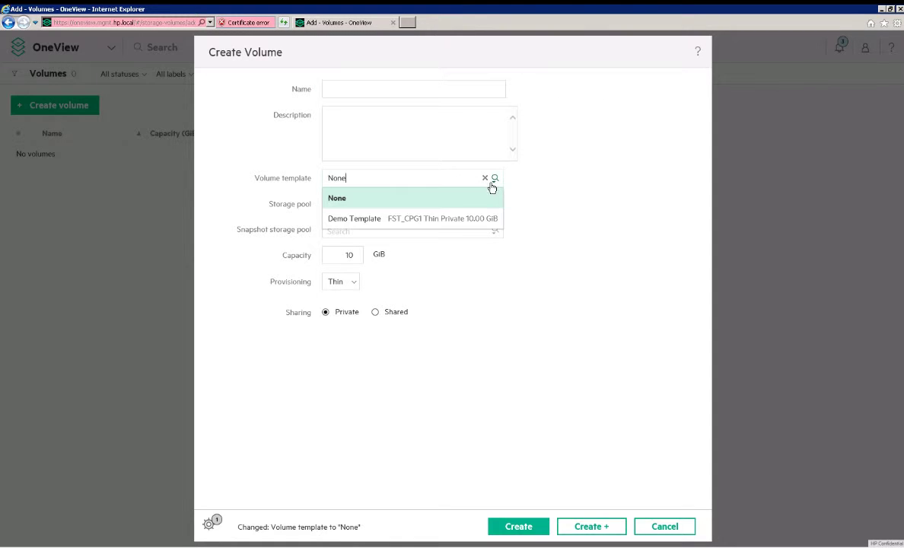
{"action": "left_click", "coordinate": [417, 222]}
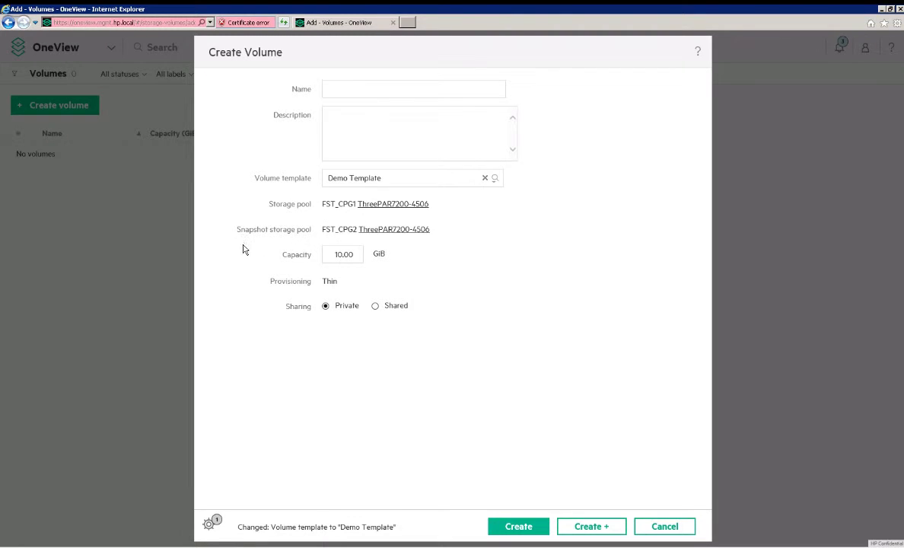
Keep the 10 GiB template capacity, name the volume 'Demo VV1', and create it.
{"action": "left_click", "coordinate": [332, 256]}
{"action": "left_click", "coordinate": [308, 309]}
{"action": "left_click", "coordinate": [332, 257]}
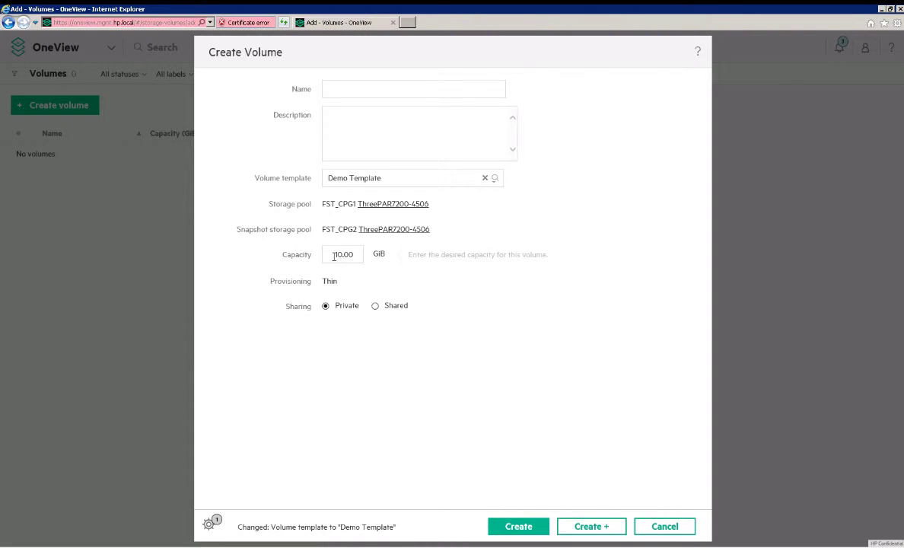
{"action": "left_click", "coordinate": [343, 85]}
{"action": "type", "text": "D"}
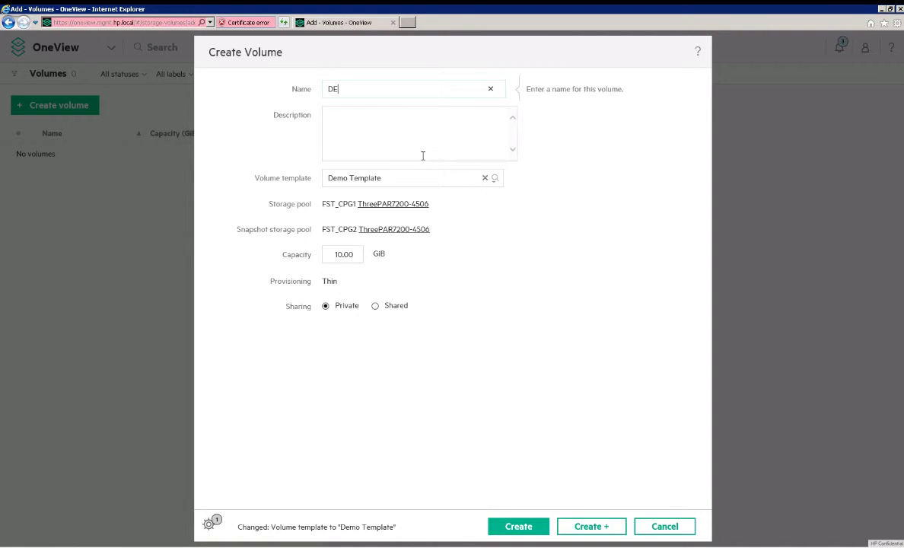
{"action": "type", "text": "emo VV1"}
{"action": "left_click", "coordinate": [516, 526]}
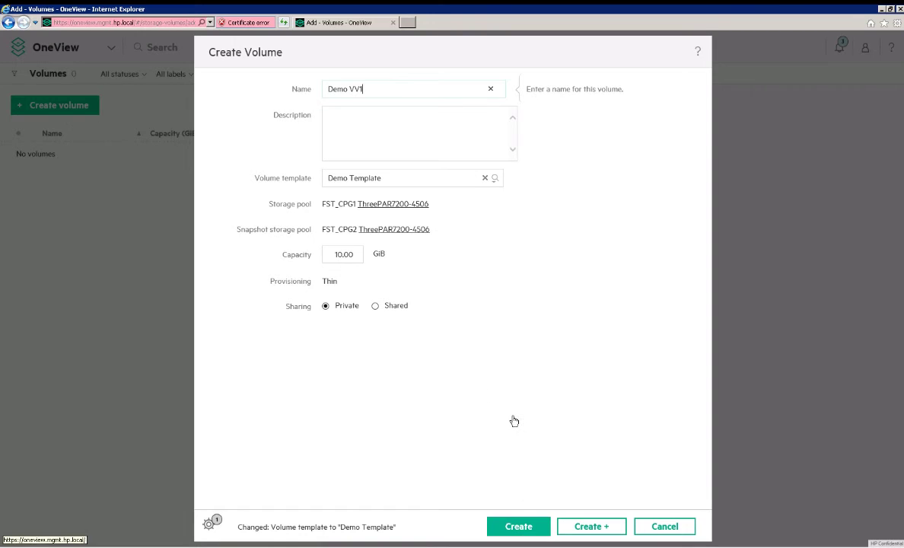